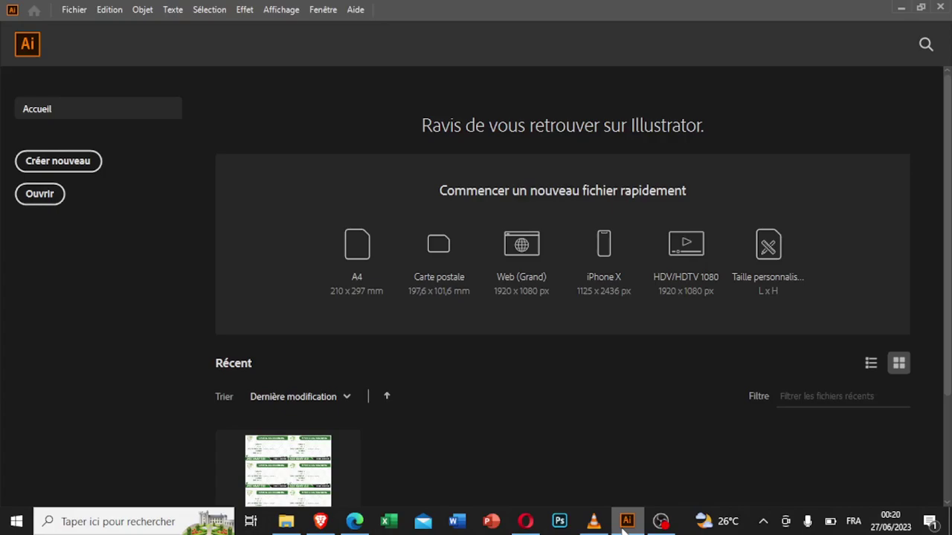
Step: Open the Fichier menu from the Illustrator start screen
click(82, 11)
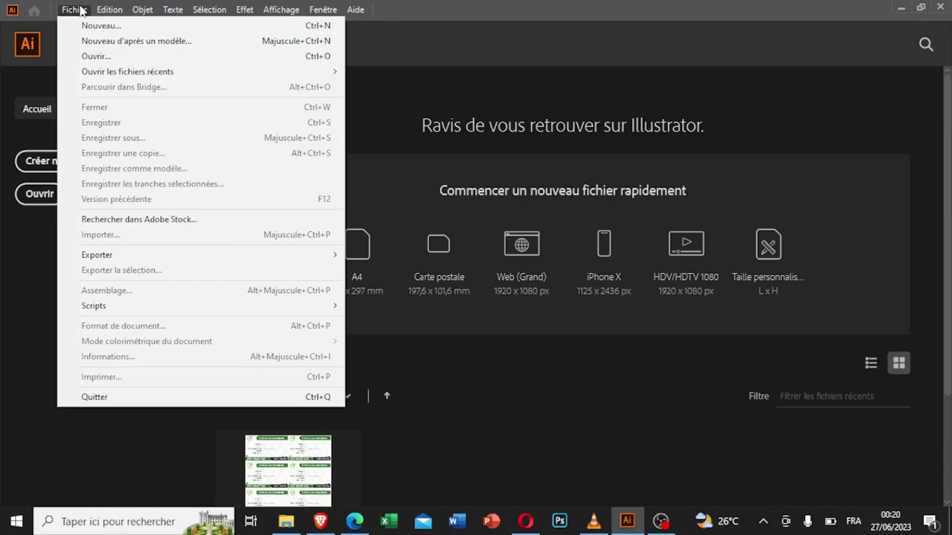
Step: Create a new A4 210 × 297 mm portrait document from the Impression presets
click(91, 25)
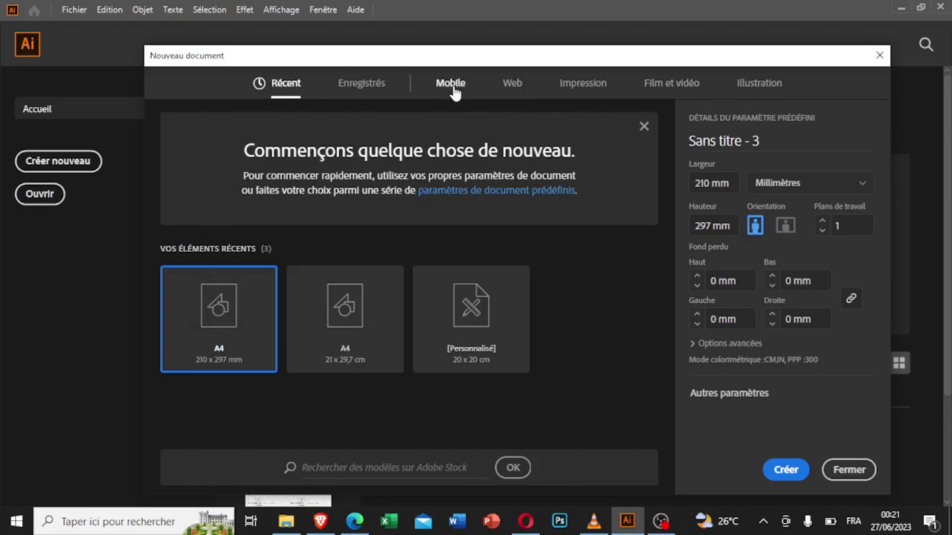
click(595, 88)
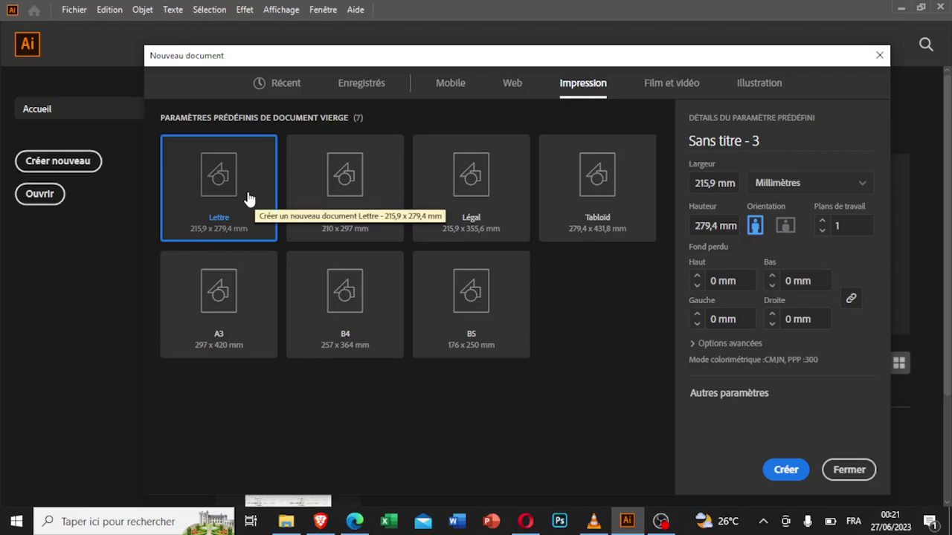
click(371, 205)
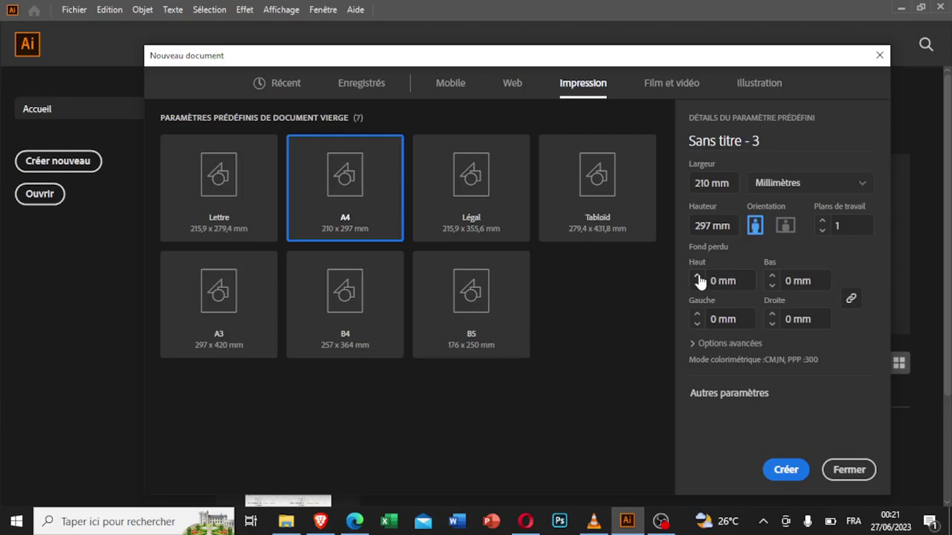
click(797, 478)
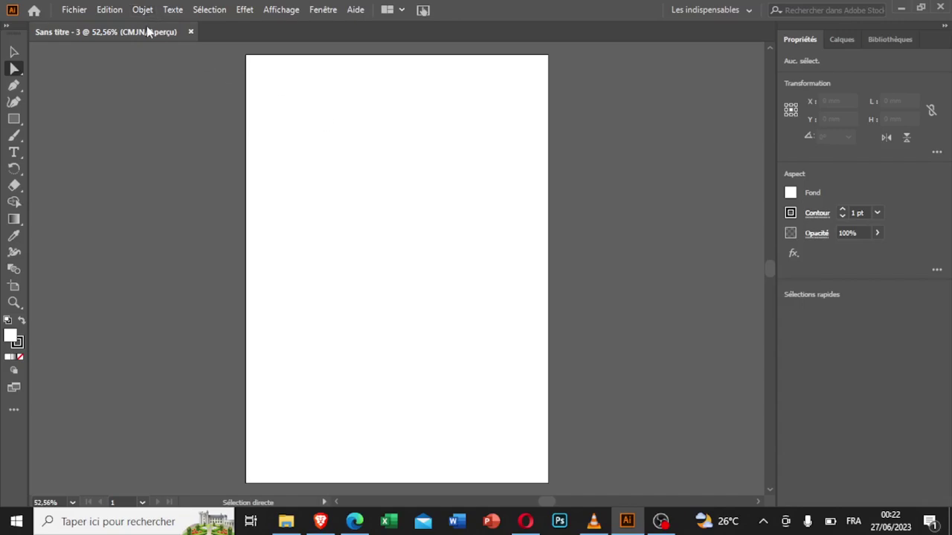
Step: Import the crtedd card image and place it at the page's top-left
click(75, 11)
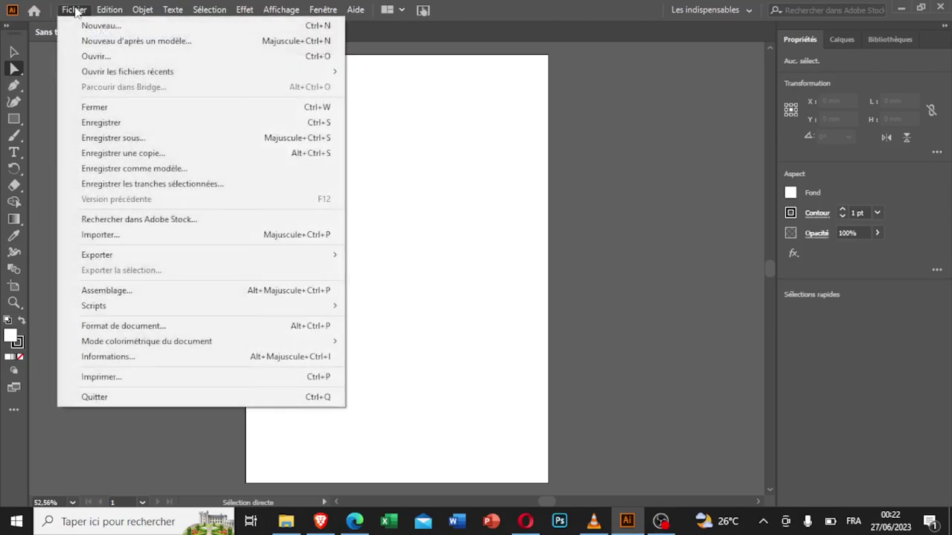
click(201, 230)
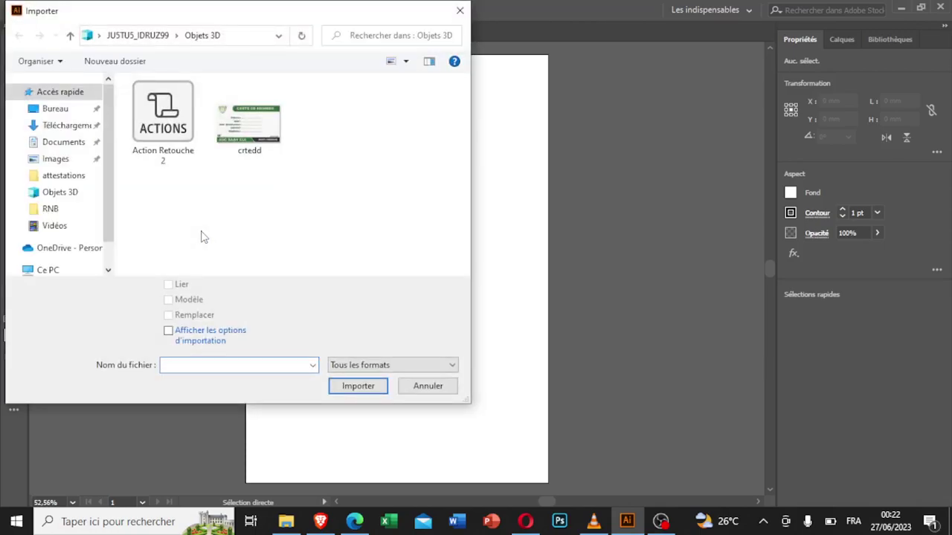
click(247, 120)
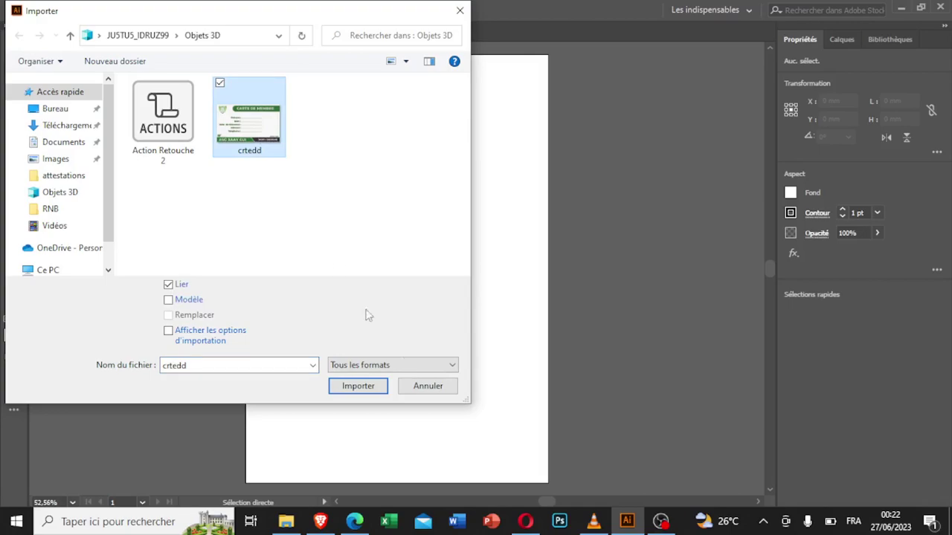
click(371, 386)
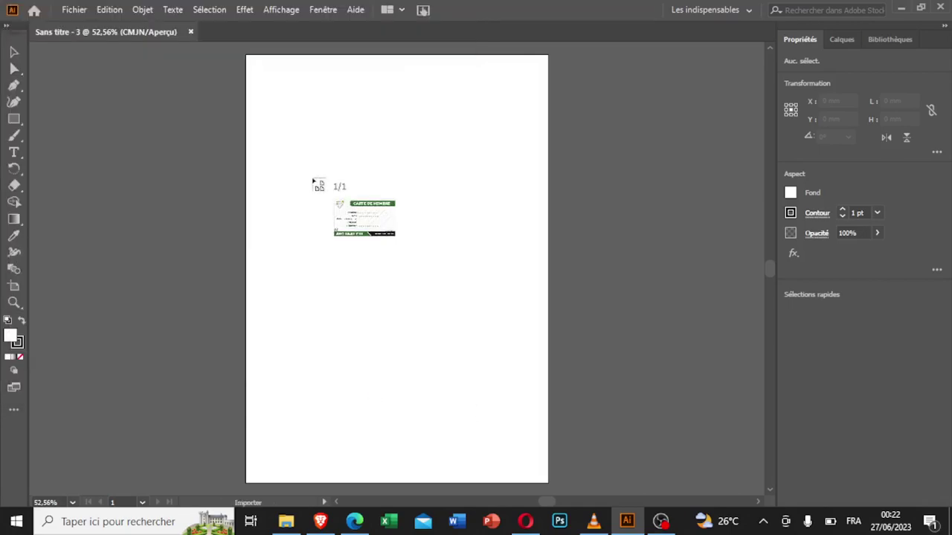
click(266, 73)
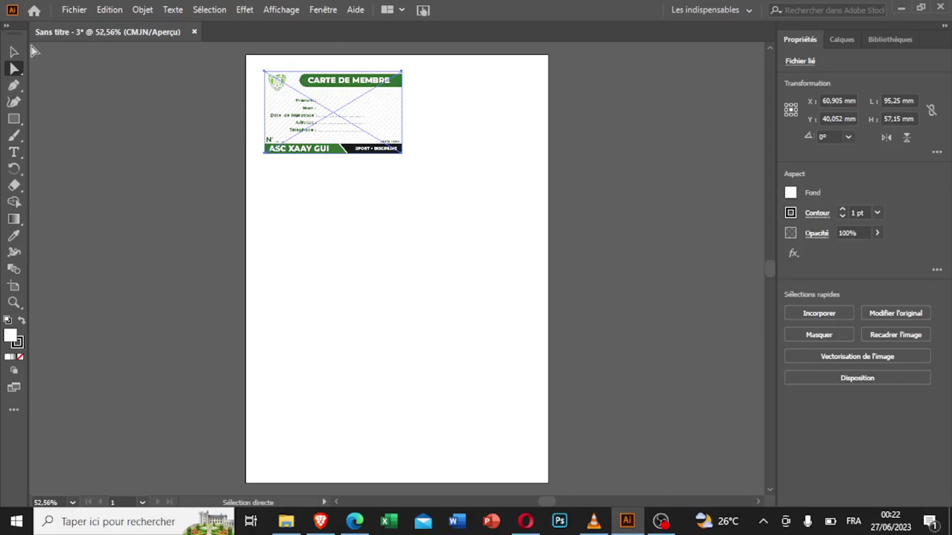
Step: Resize the card image to about 85 × 54.7 mm
click(13, 51)
drag(405, 70, 393, 76)
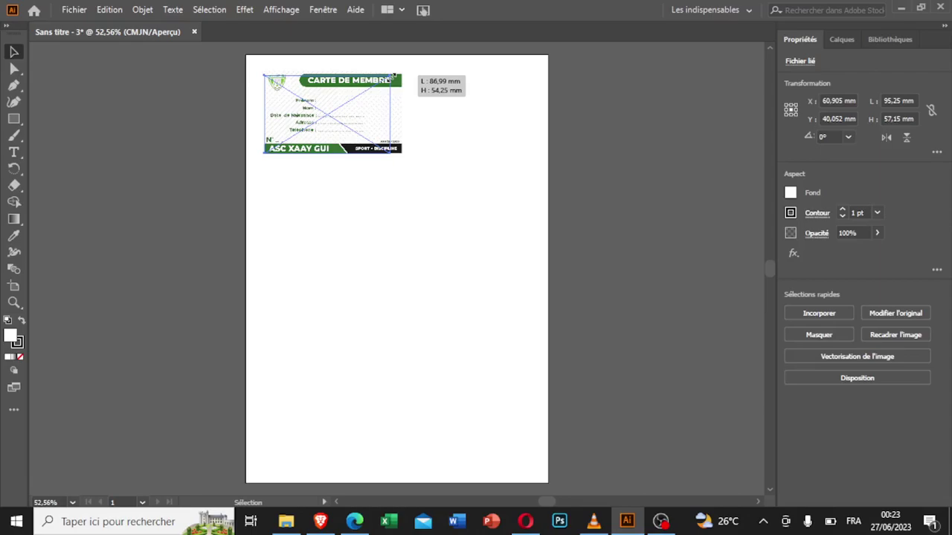
drag(394, 76, 391, 75)
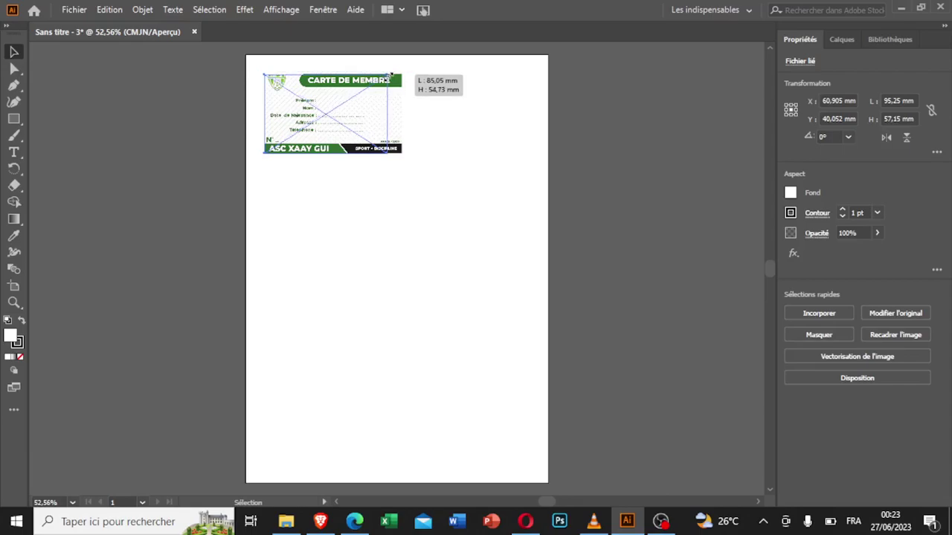
drag(391, 75, 388, 76)
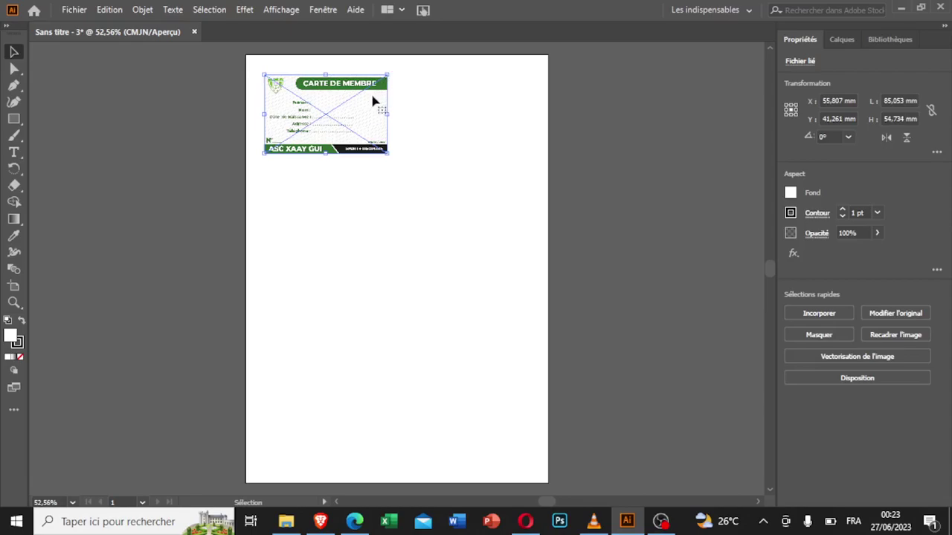
Step: Drag the card up-left to X 47,108 mm, Y 32,562 mm
drag(373, 101, 359, 89)
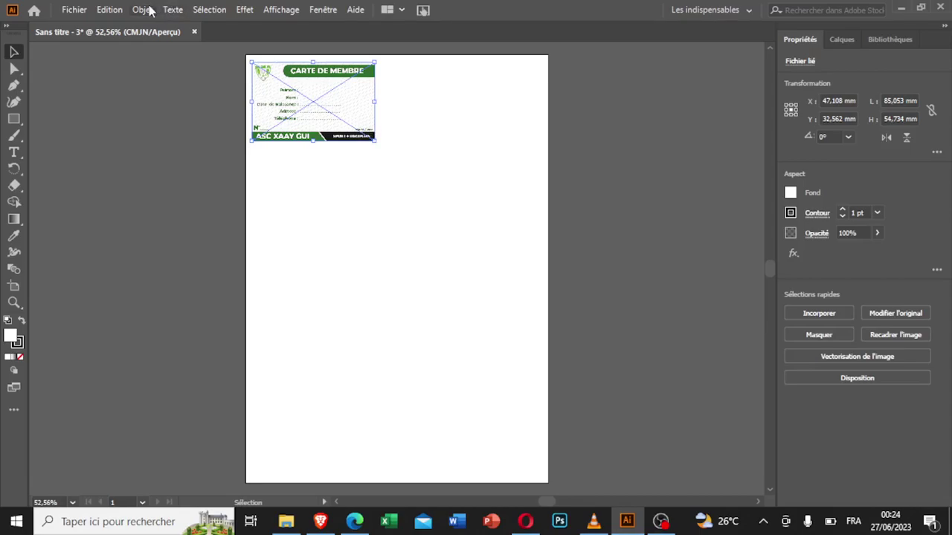
Step: Set up a Déplacement move with vertical 0 and horizontal 8.9 mm
click(148, 10)
mouse_move(290, 22)
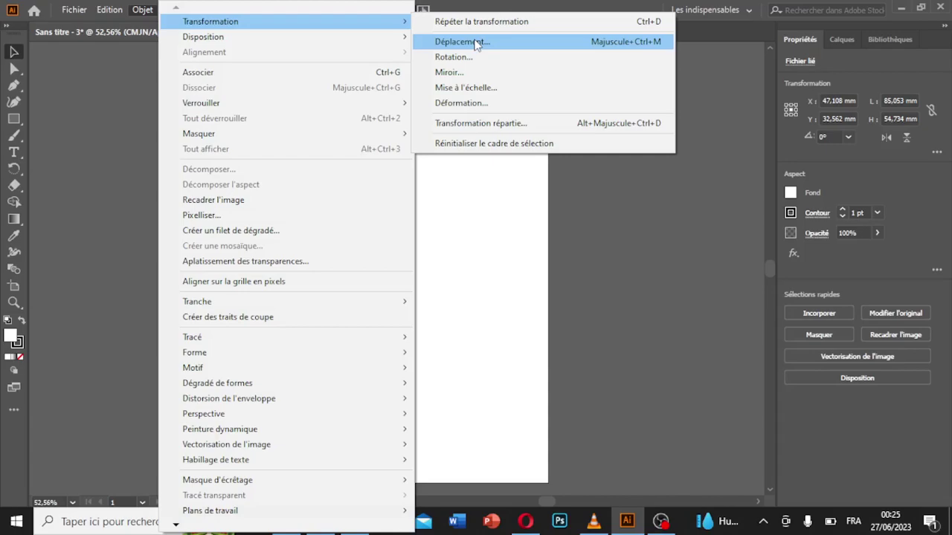
click(477, 42)
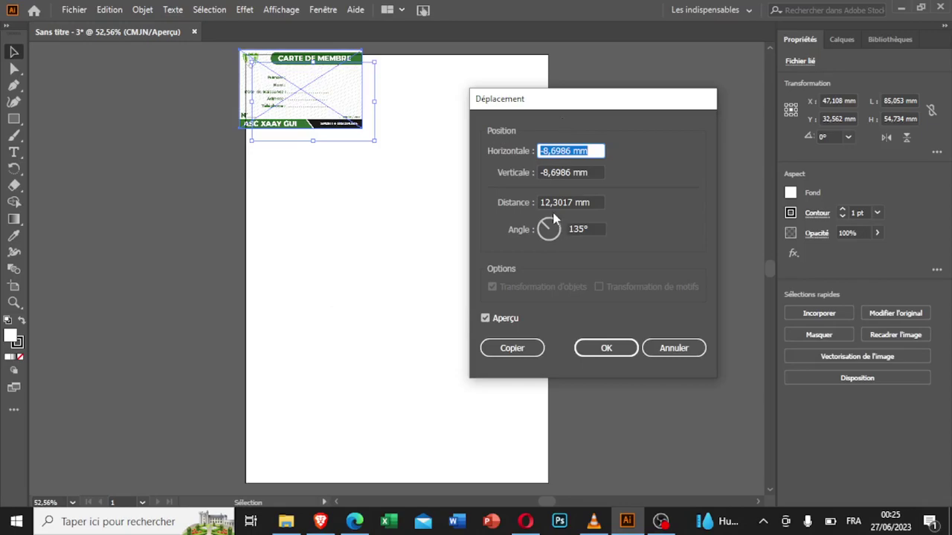
drag(571, 172, 474, 171)
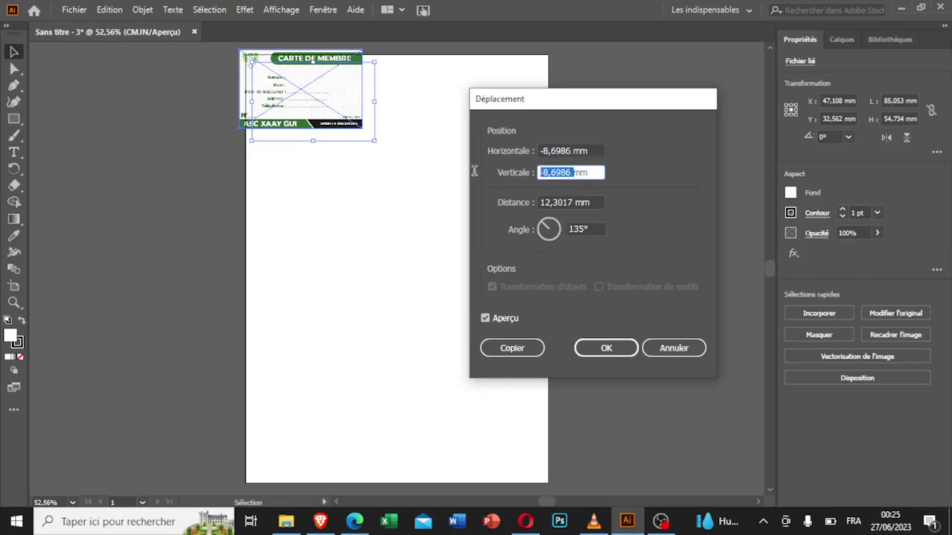
text(0)
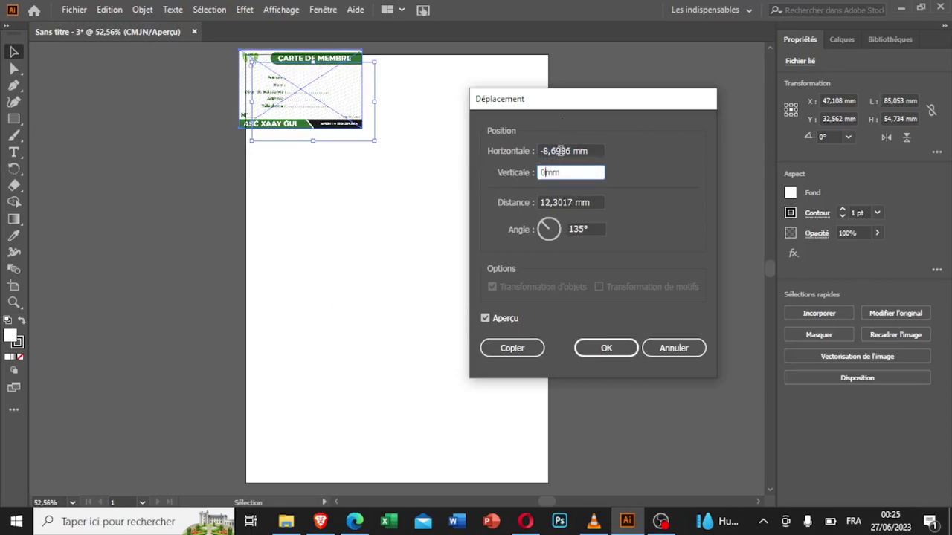
drag(571, 151, 501, 148)
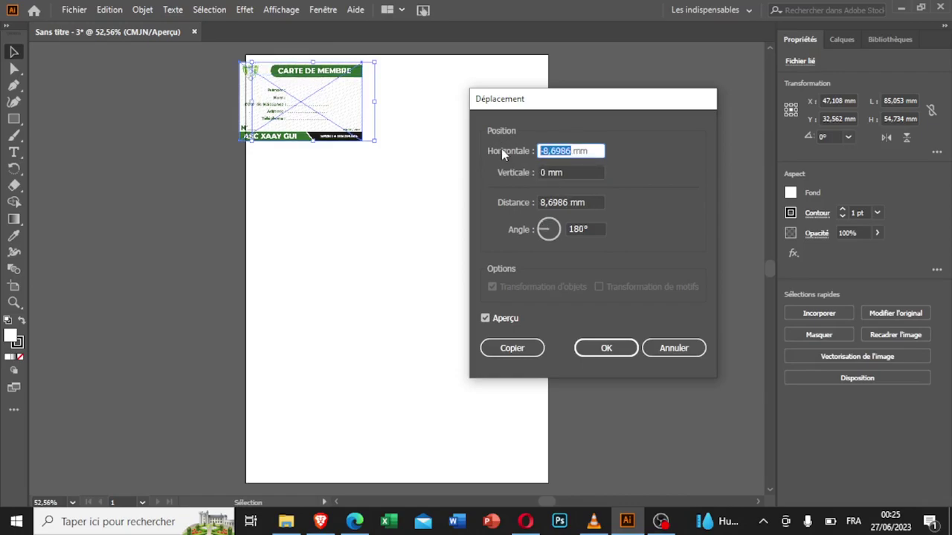
text(8.)
text(9)
click(485, 319)
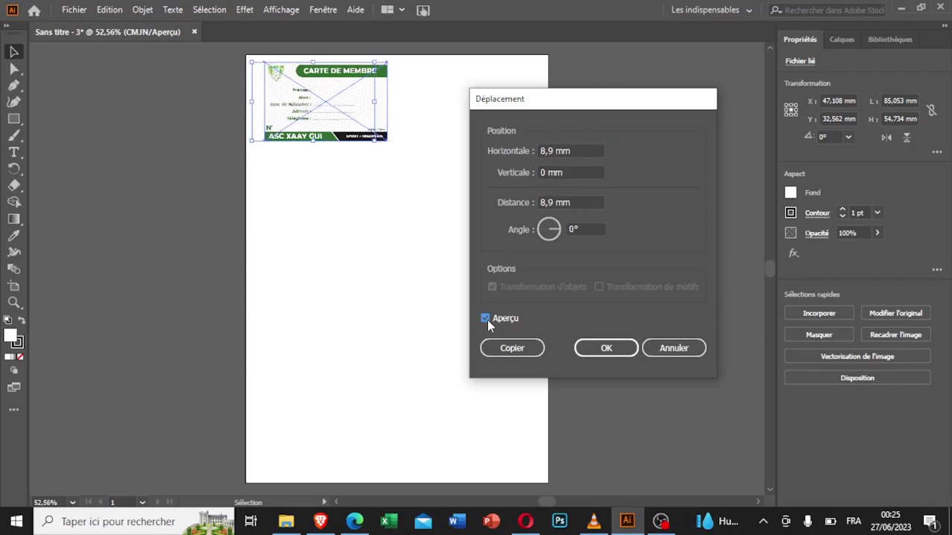
Step: Correct the horizontal offset to 89 mm, preview it, and copy the card
drag(554, 151, 501, 148)
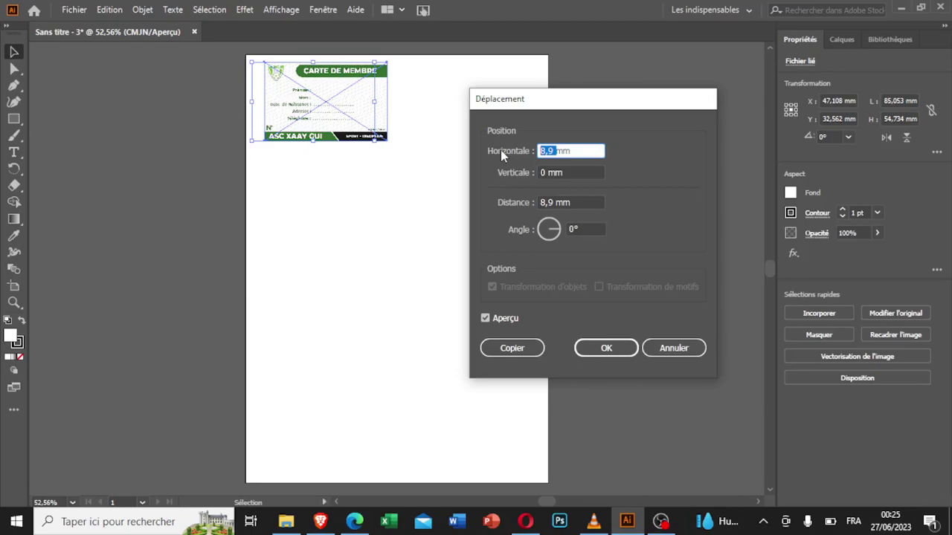
text(89)
click(487, 320)
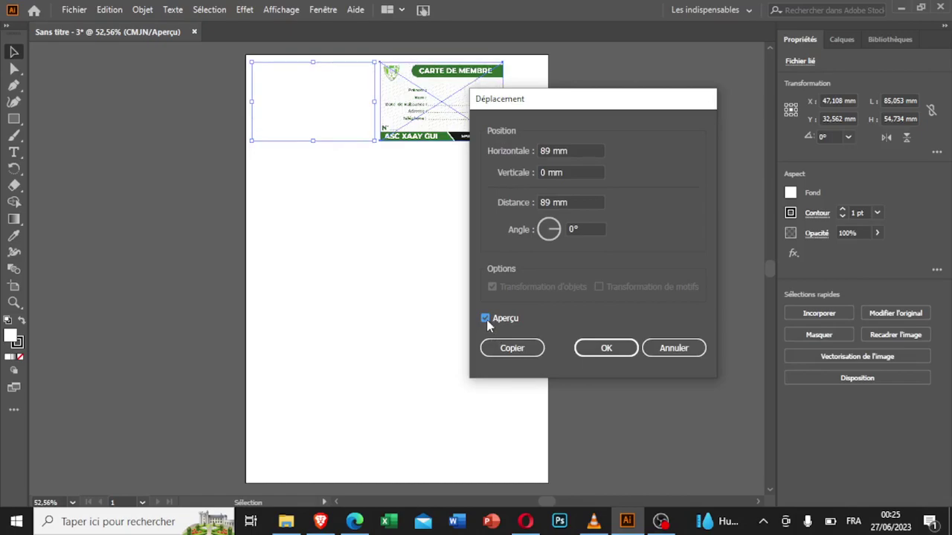
click(487, 320)
click(486, 319)
click(486, 319)
click(486, 319)
click(486, 319)
click(485, 319)
click(486, 319)
click(513, 349)
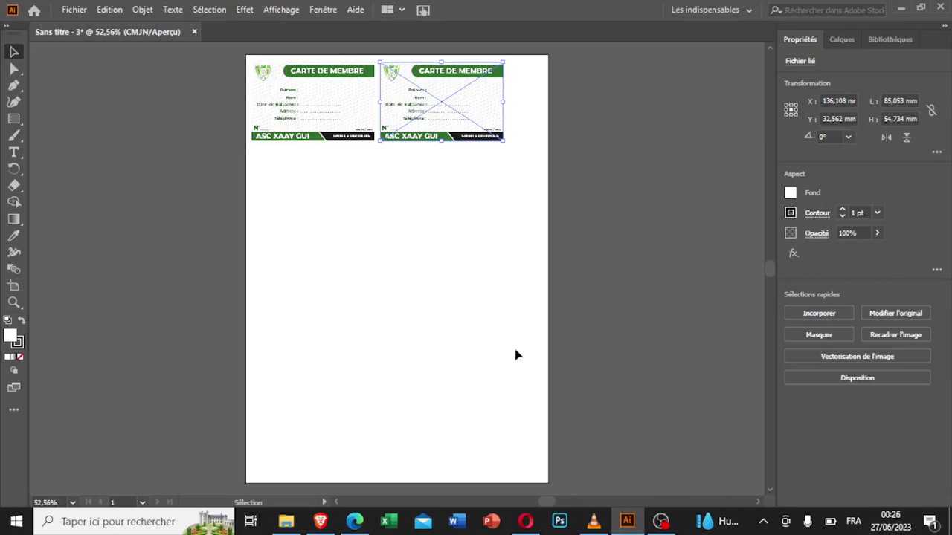
Step: Select both cards and nudge them two steps right and two steps up
click(332, 131)
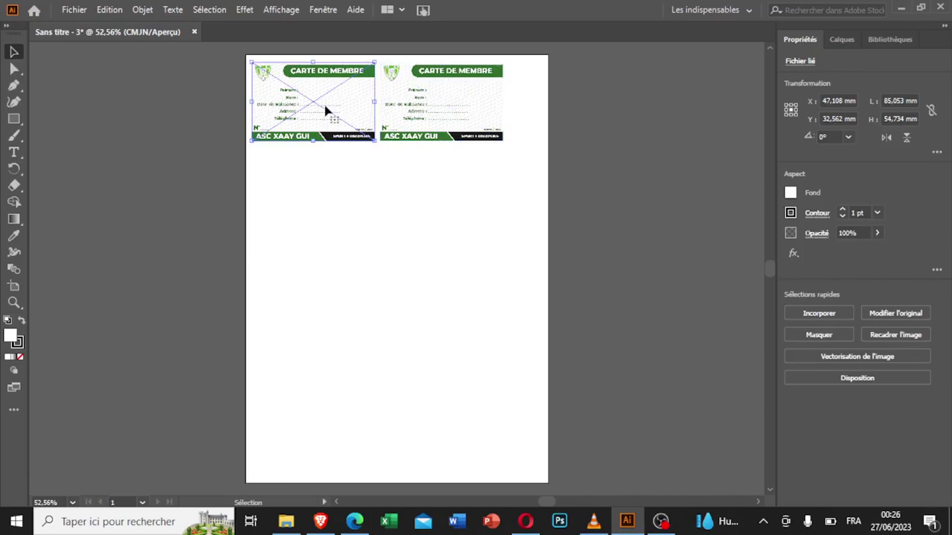
shift+click(487, 115)
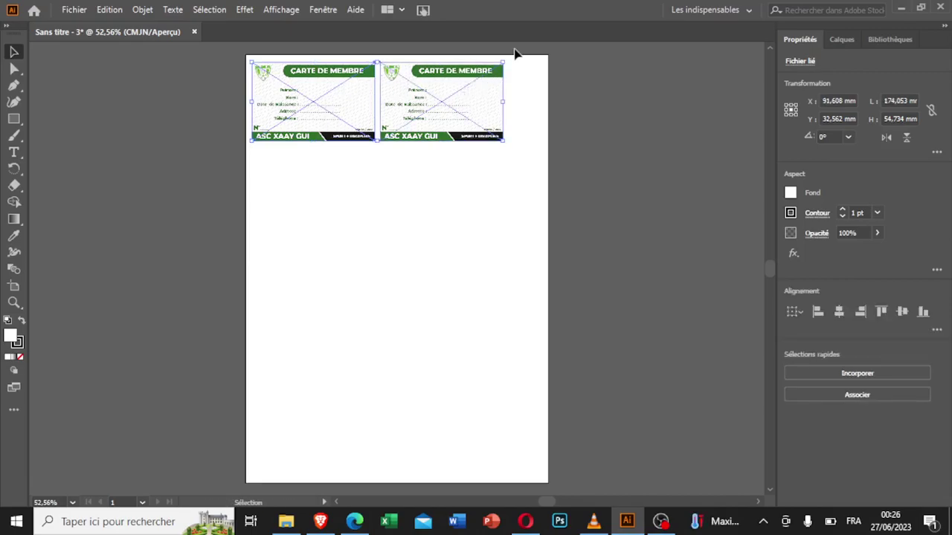
key(Right)
key(Right)
key(Right)
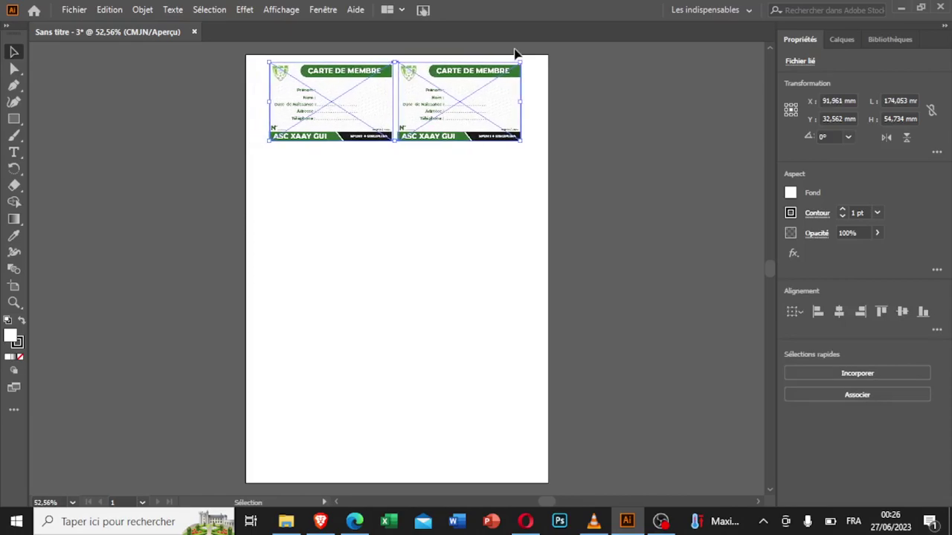
key(Right)
key(Right)
key(Up)
key(Up)
key(Up)
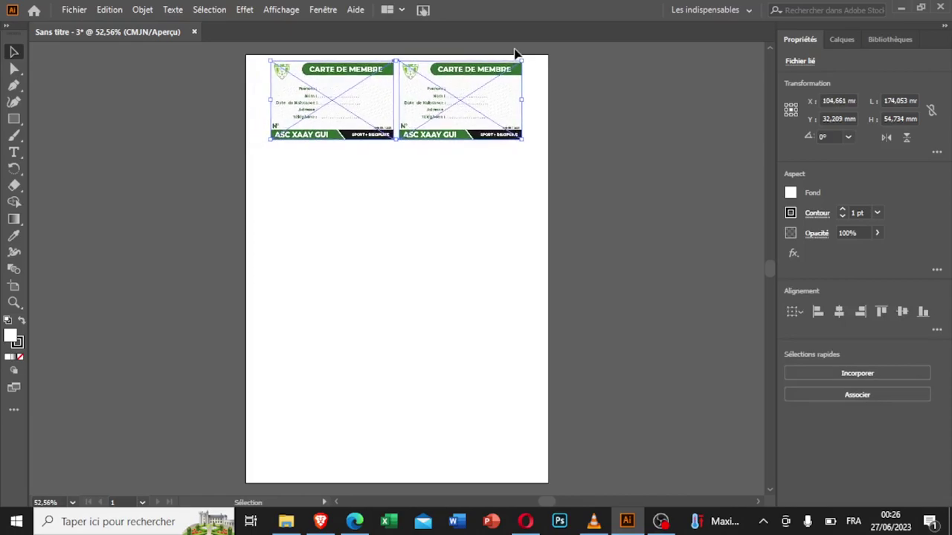
key(Up)
key(Up)
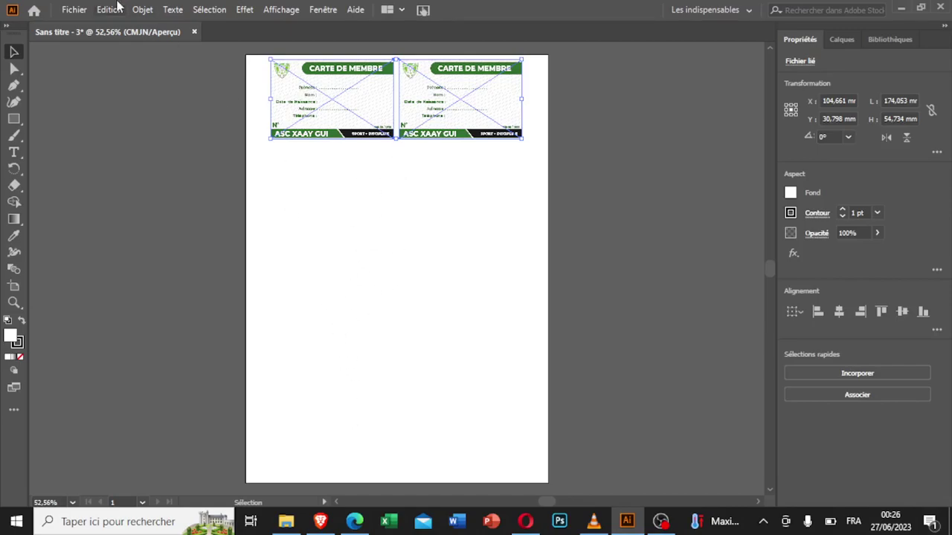
Step: Copy the two-card row with Déplacement, Horizontale 0 mm and Verticale 57 mm
click(141, 9)
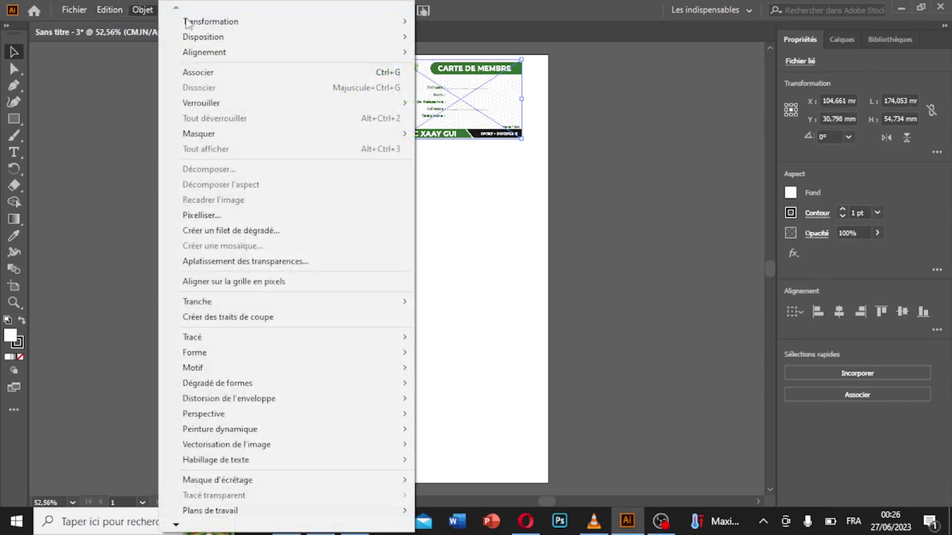
mouse_move(210, 21)
click(480, 41)
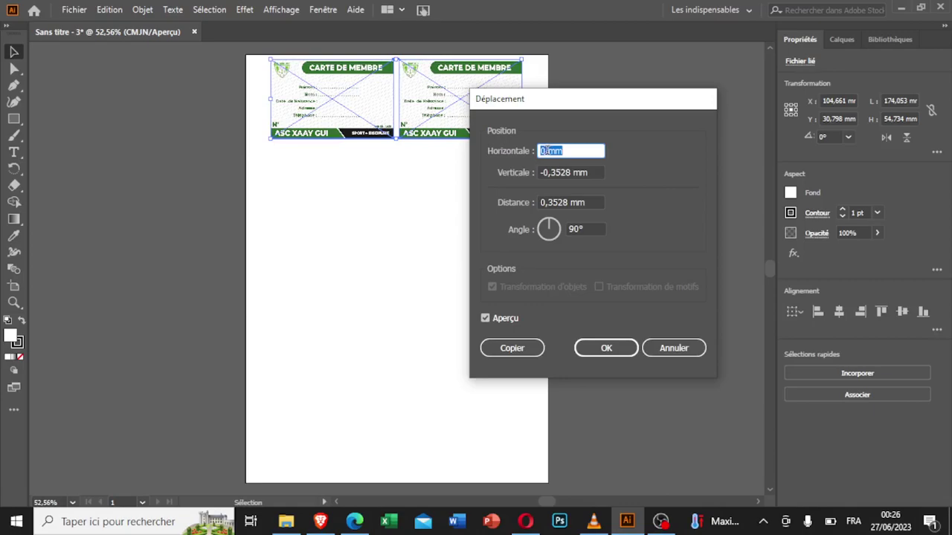
drag(571, 172, 514, 172)
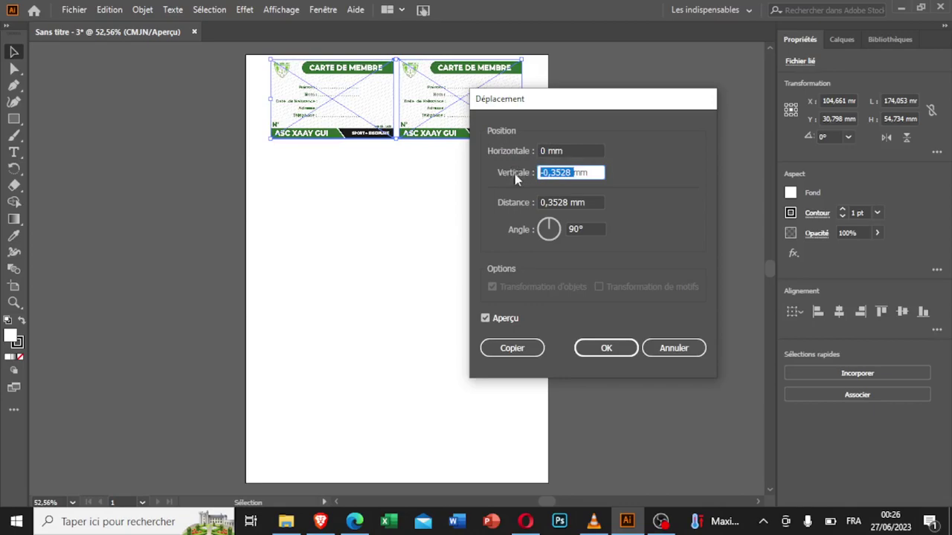
text(5)
text(7)
click(485, 320)
click(484, 319)
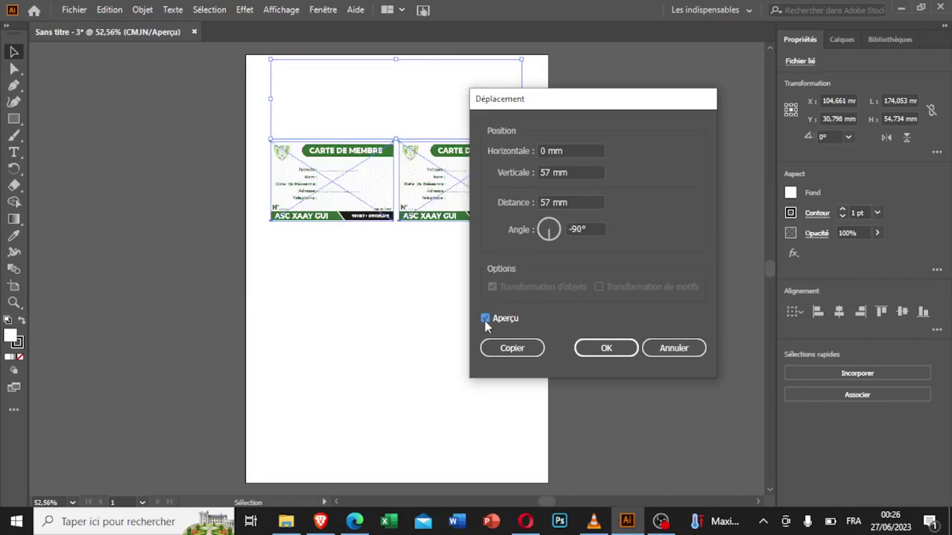
click(484, 319)
click(485, 319)
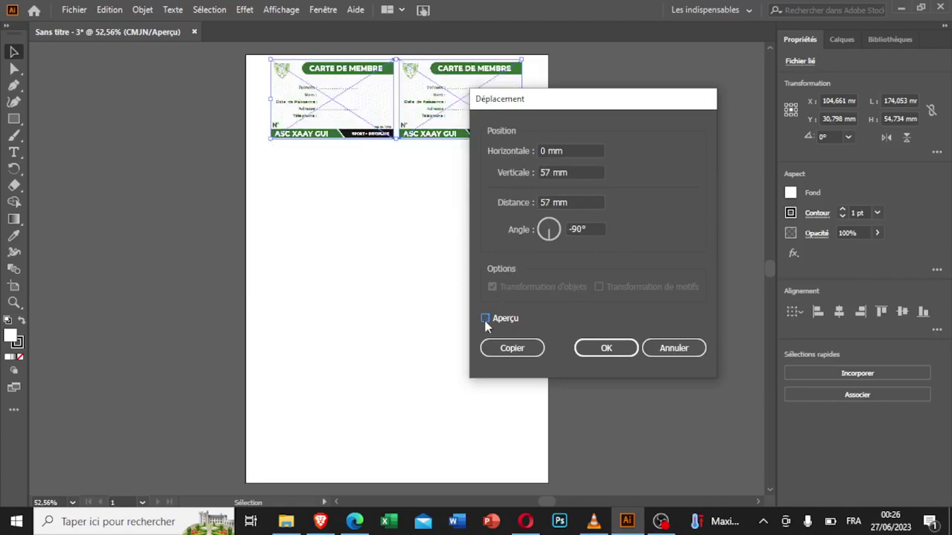
click(485, 319)
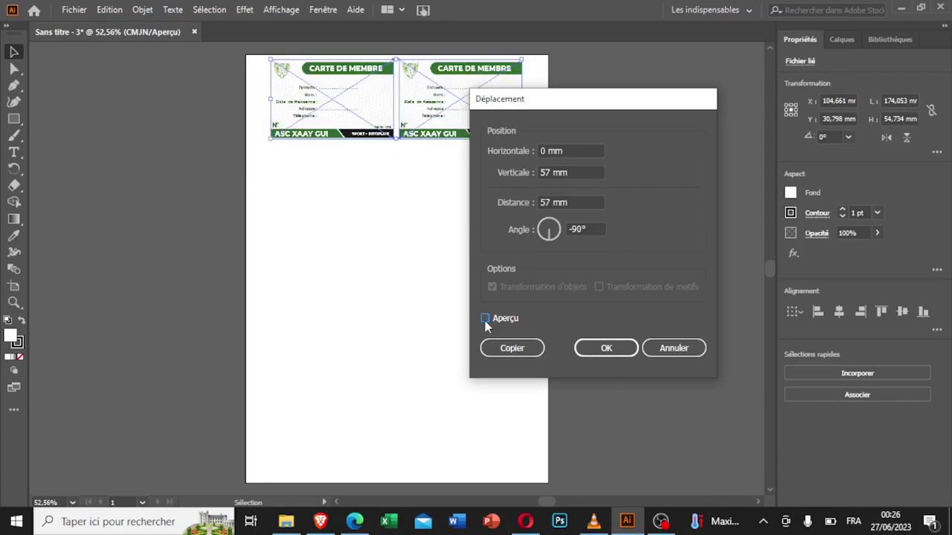
click(512, 348)
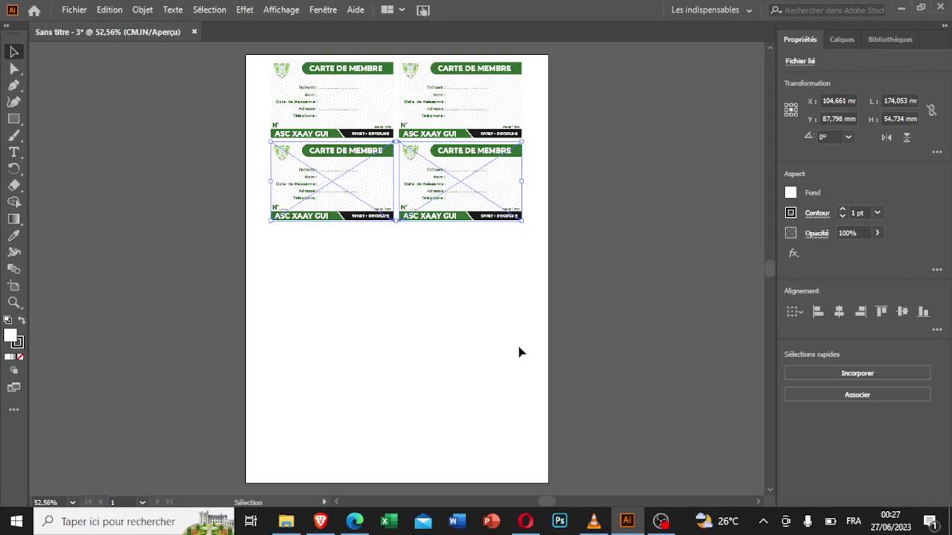
Step: Repeat the row copy with Ctrl+D, then marquee-select all ten cards
key(ctrl+d)
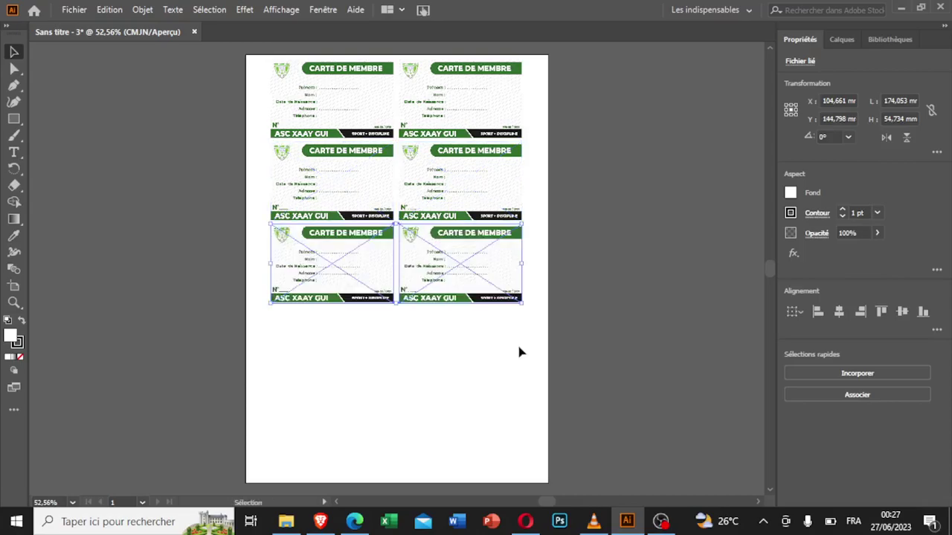
key(ctrl+d)
key(ctrl+d)
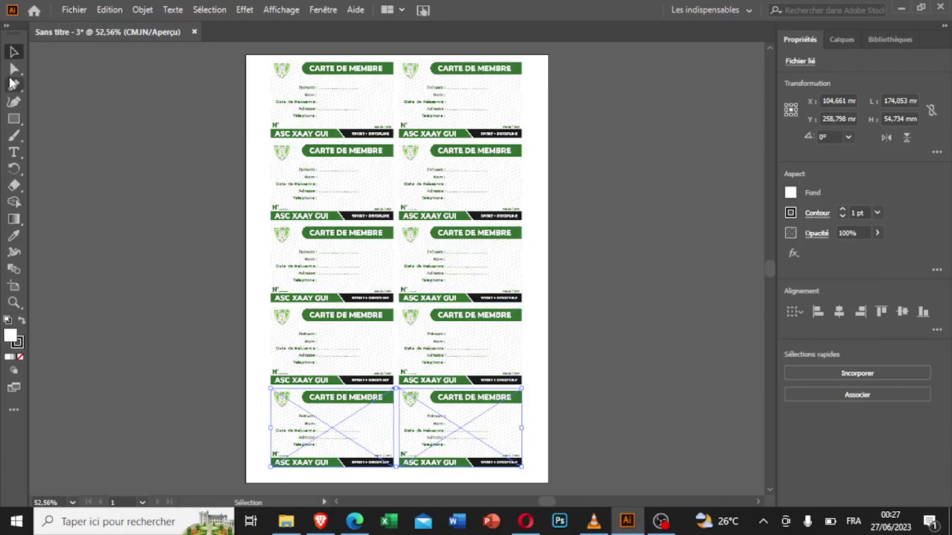
click(14, 67)
drag(240, 48, 579, 495)
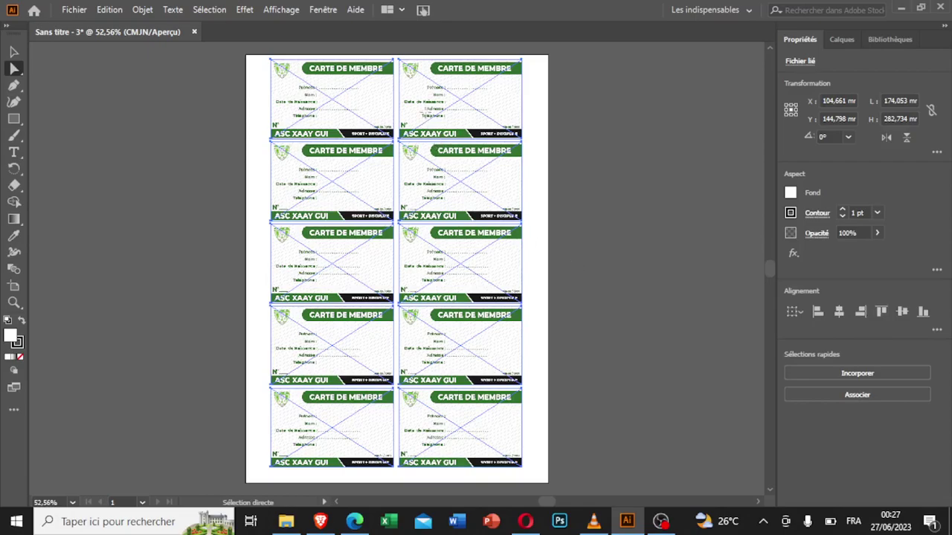
Step: Shift all ten cards slightly down and right, deselect, and zoom to check
drag(426, 118, 432, 124)
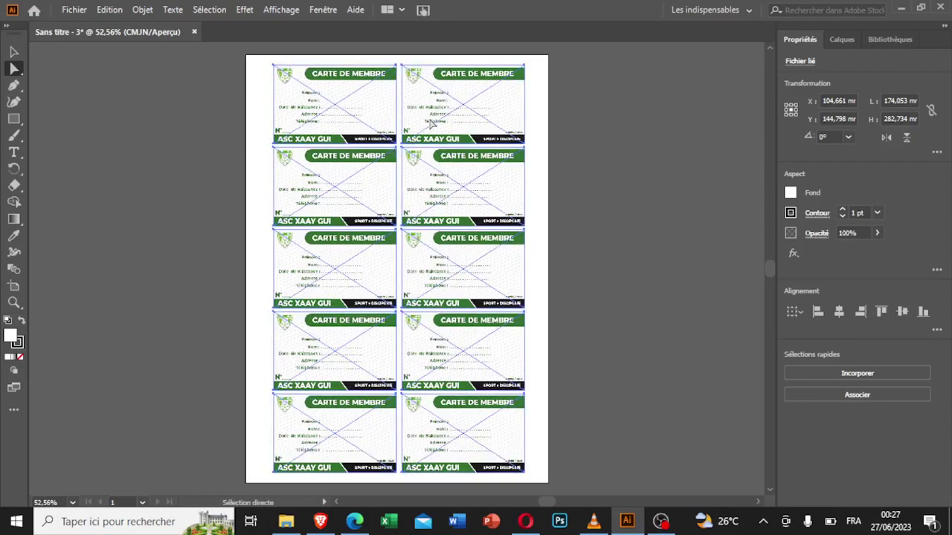
click(677, 149)
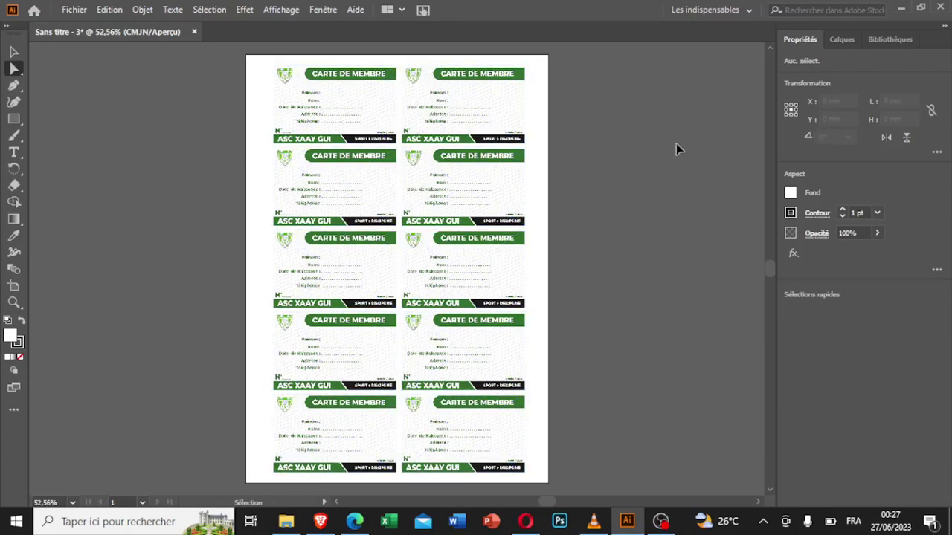
key(ctrl+plus)
key(ctrl+plus)
key(ctrl+plus)
key(ctrl+minus)
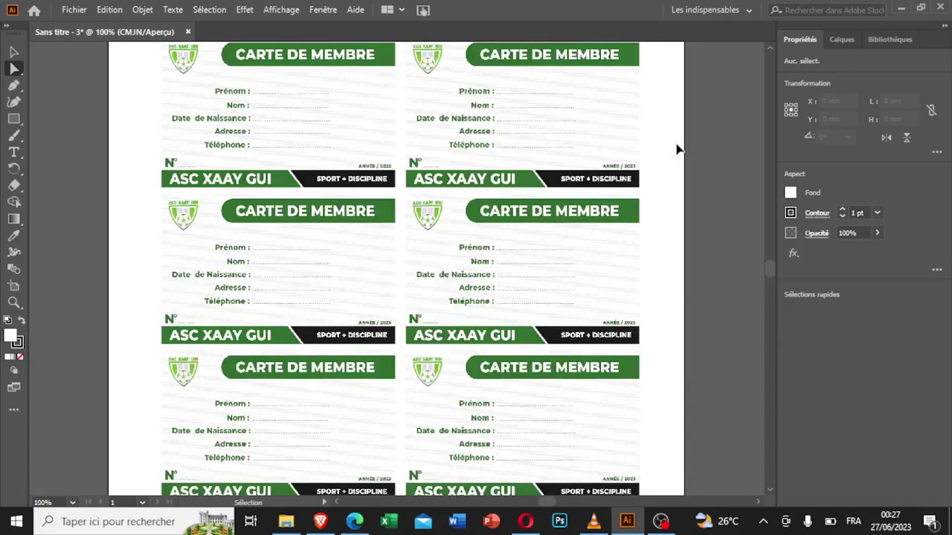
key(ctrl+minus)
key(ctrl+minus)
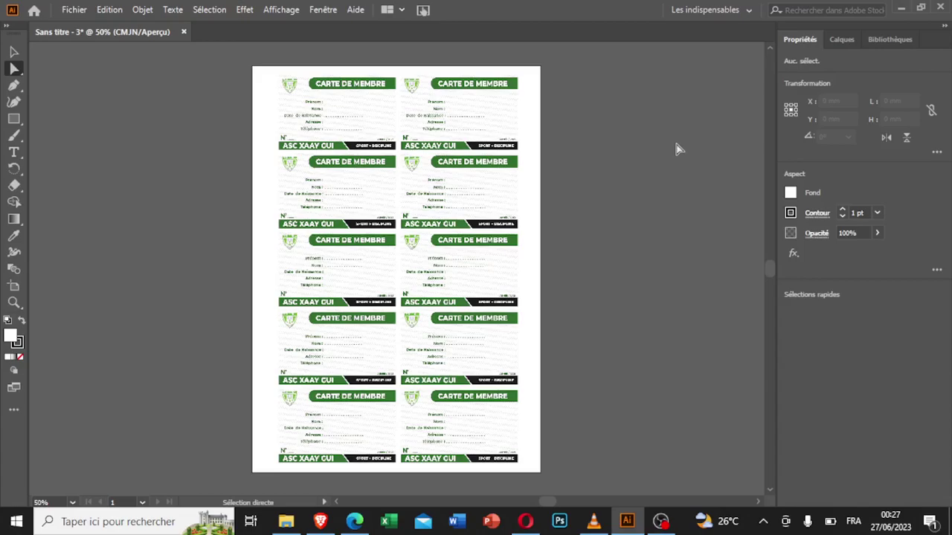
key(ctrl+plus)
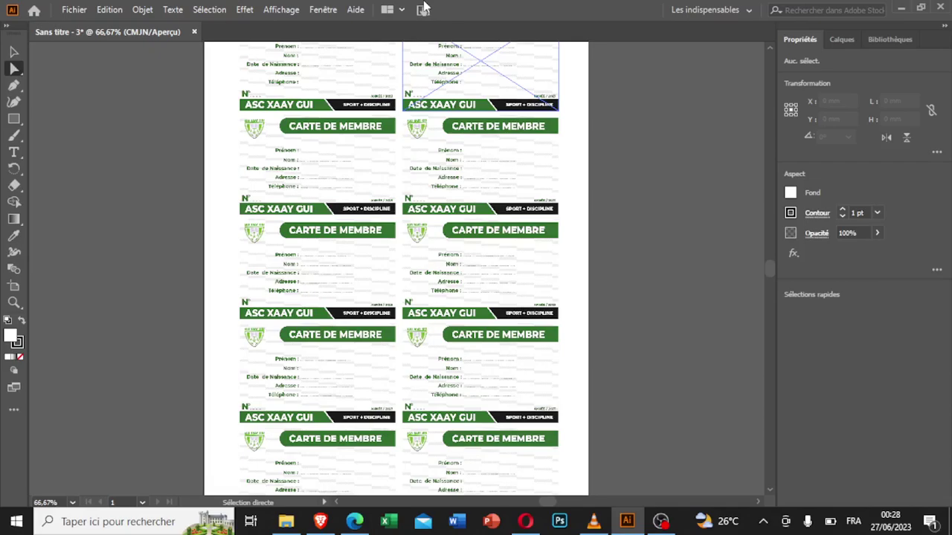
Step: Save the sheet as Adobe PDF (*.PDF) named 'UNE CARTE A LA CON'
click(74, 9)
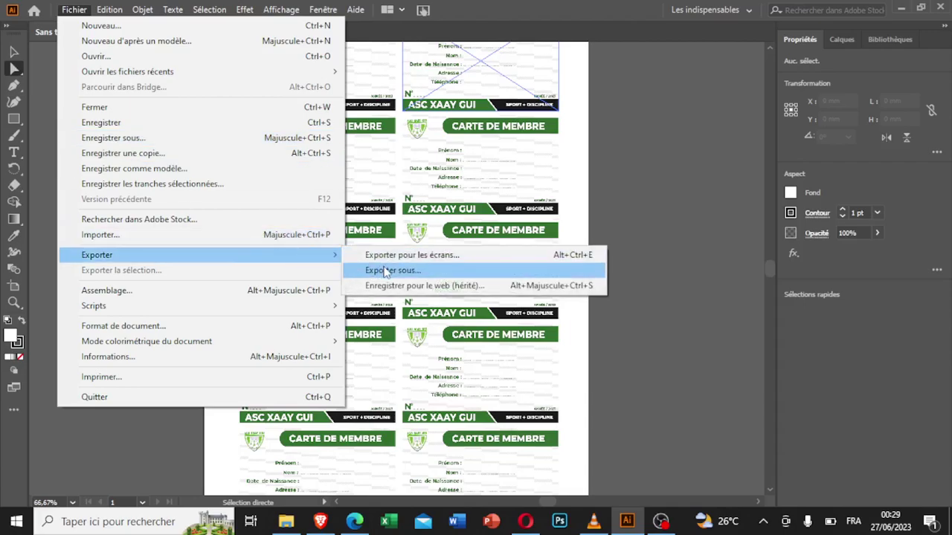
click(288, 139)
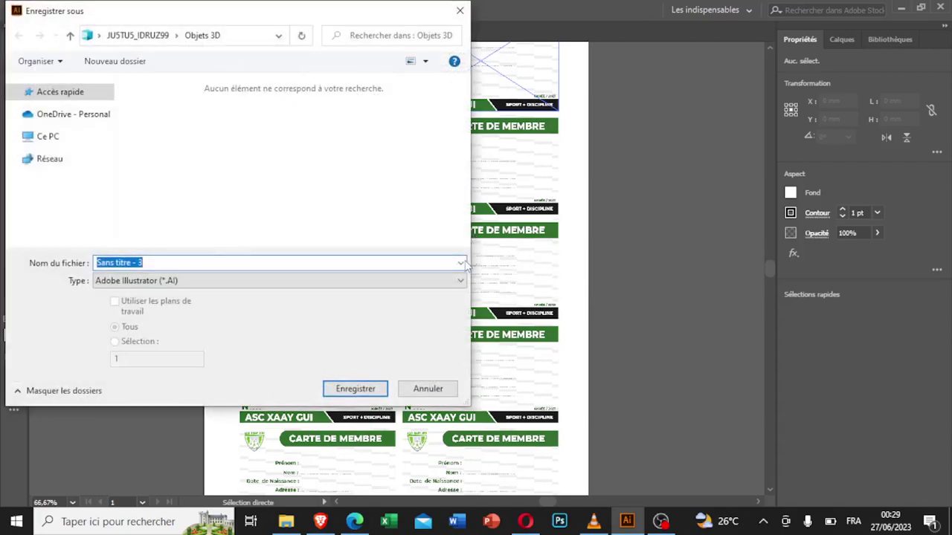
click(448, 283)
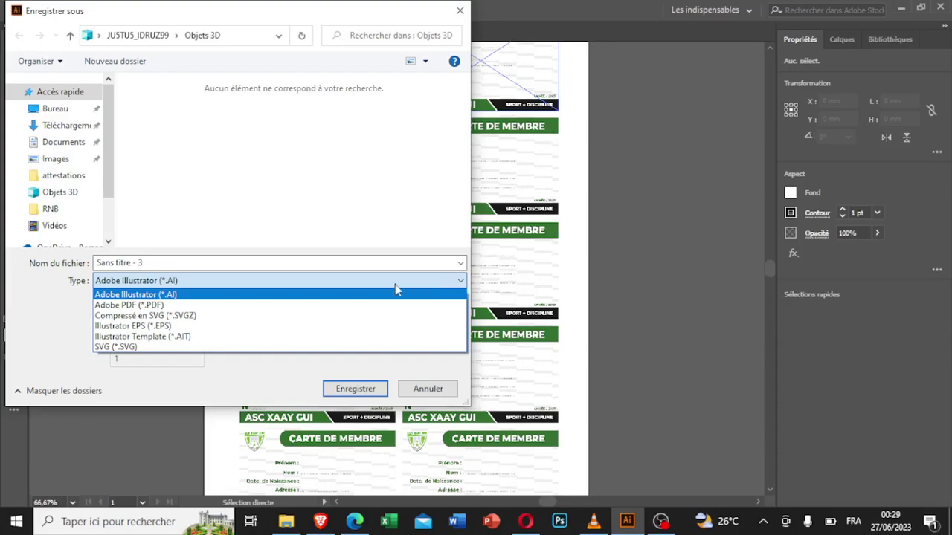
click(170, 306)
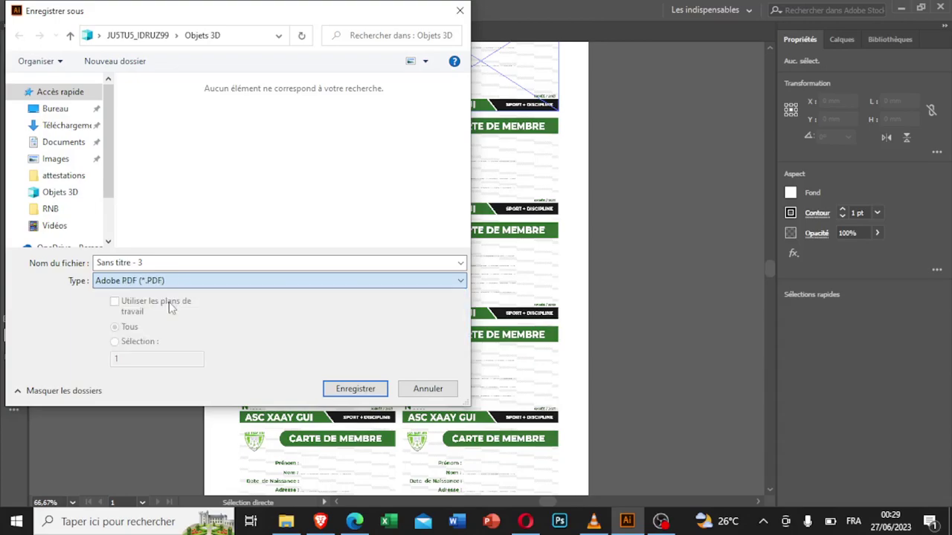
click(162, 262)
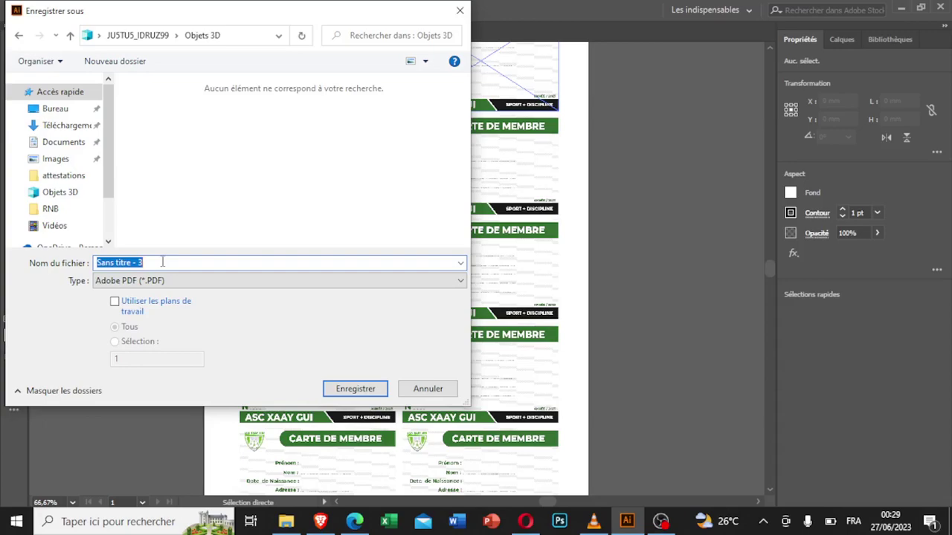
text(UNE)
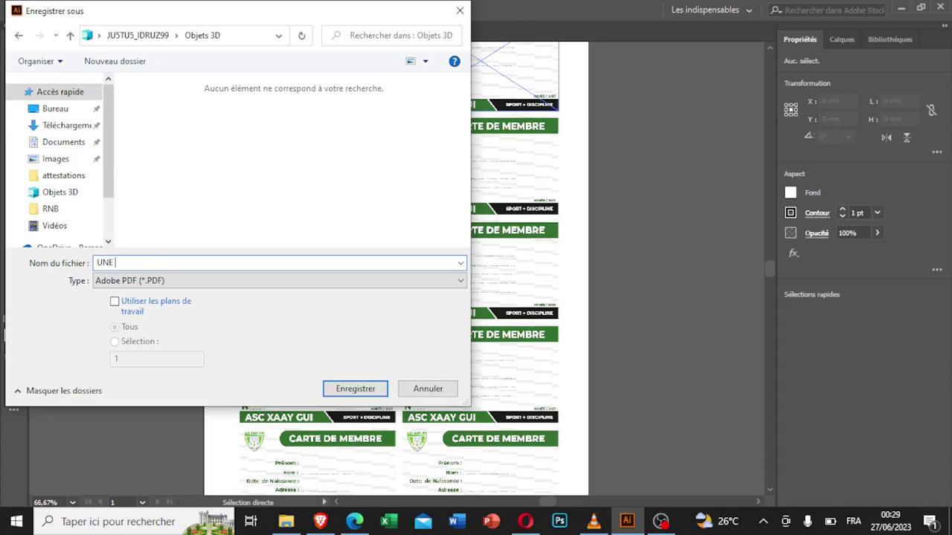
text( CARTE)
text( A M)
key(BackSpace)
text(LA CON)
Step: Save the card sheet as 'UNE CARTE A LA CON.pdf' using the default Adobe PDF settings
click(372, 391)
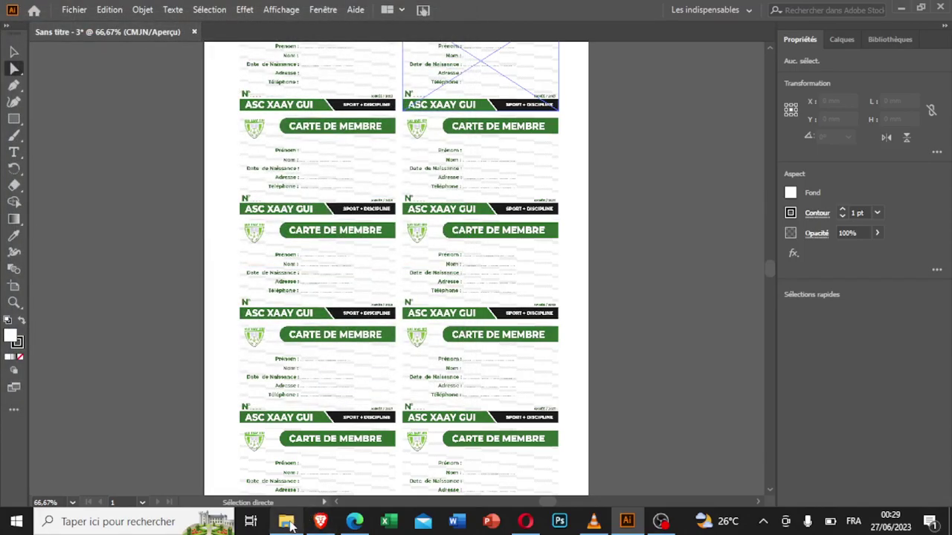
click(286, 521)
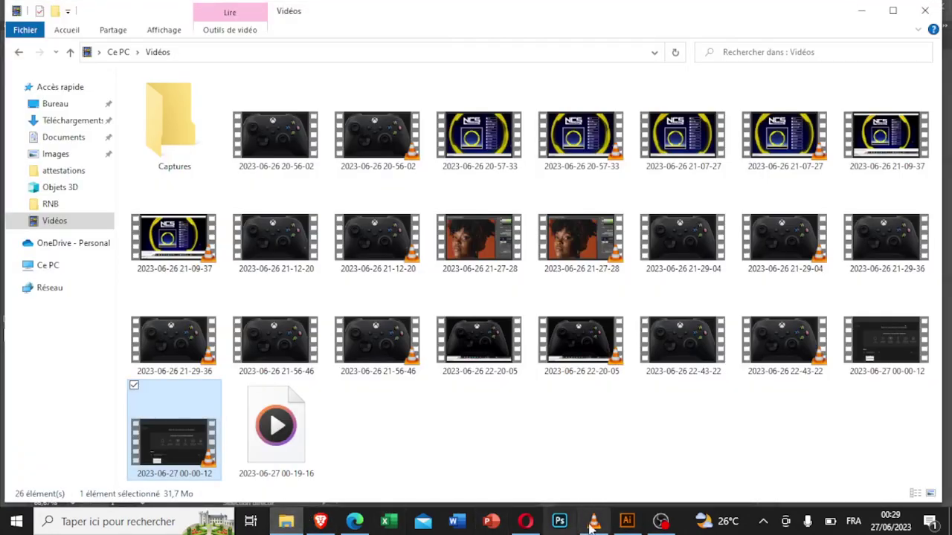
click(627, 521)
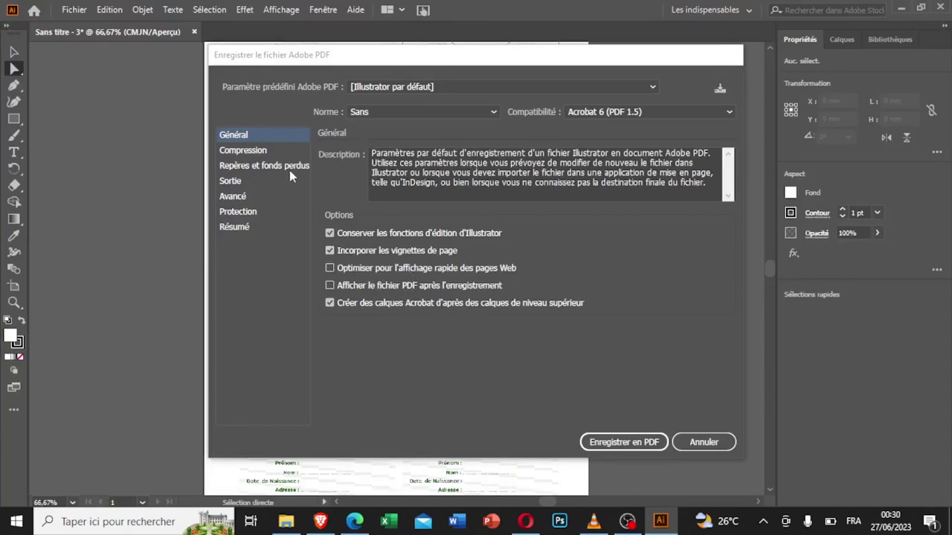
click(642, 442)
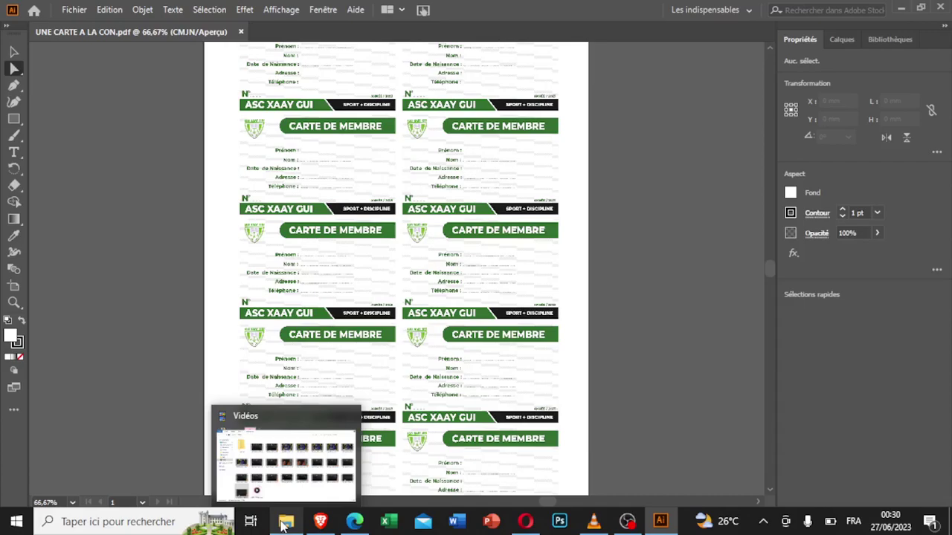
Step: Open 'UNE CARTE A LA CON.pdf' from the Objets 3D folder in Edge
click(257, 480)
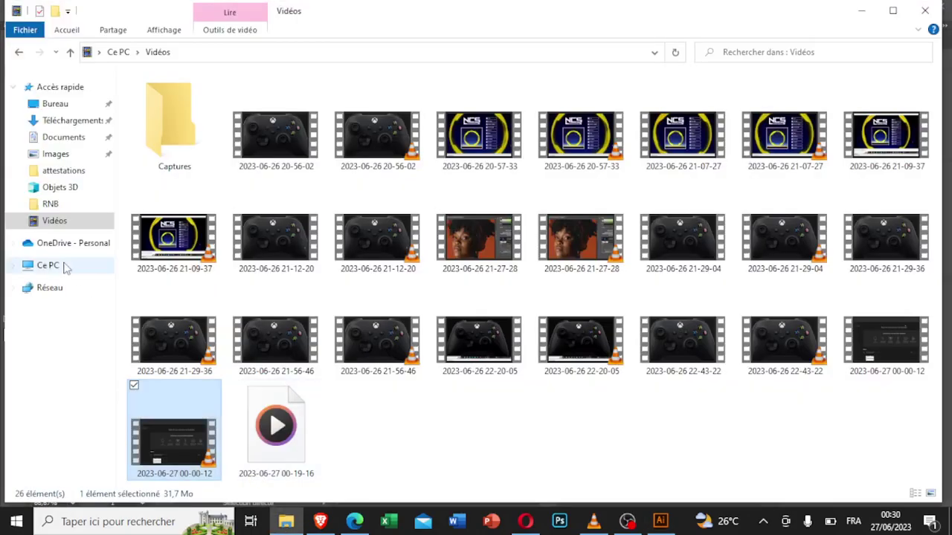
click(61, 187)
double_click(315, 129)
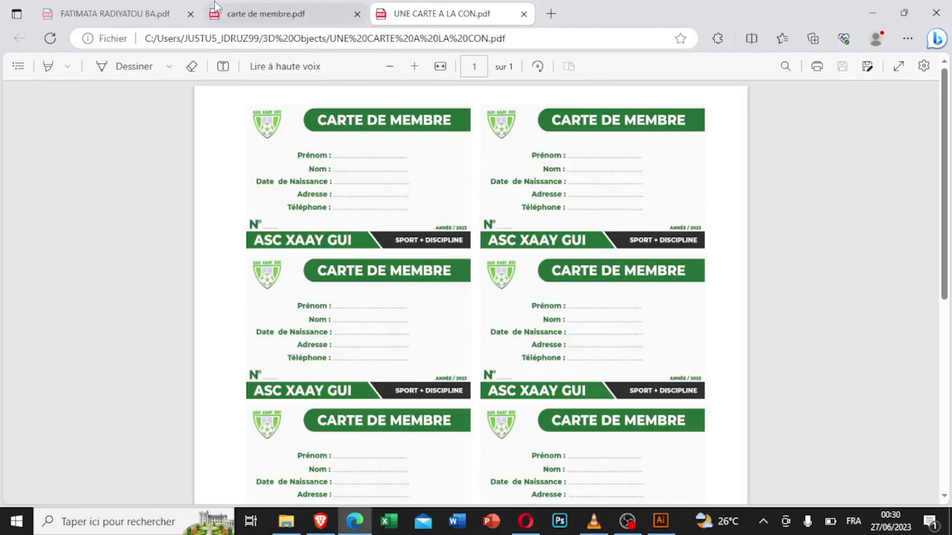
Step: Close the older Edge PDF tab, scroll through the card sheet, then return to Illustrator
click(190, 14)
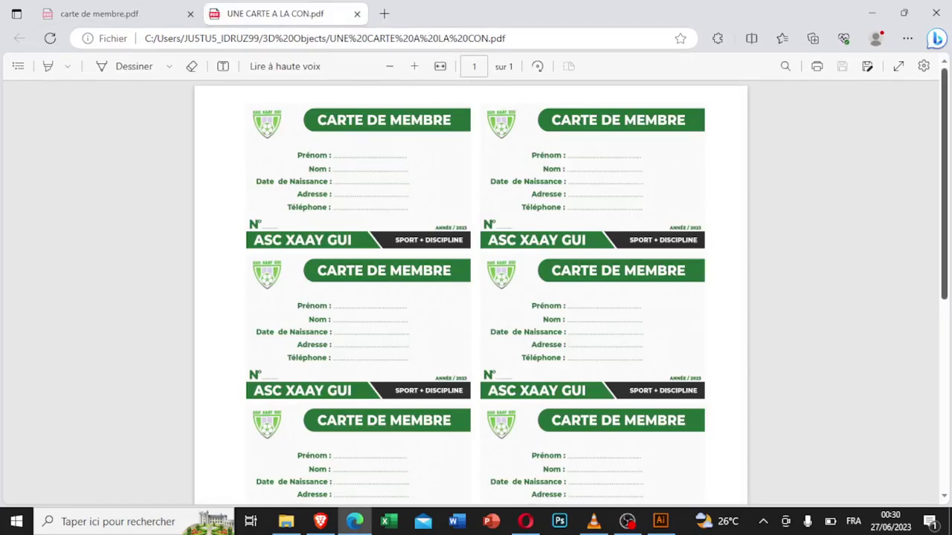
scroll(476, 297, down, 5)
scroll(476, 298, down, 3)
scroll(476, 298, up, 5)
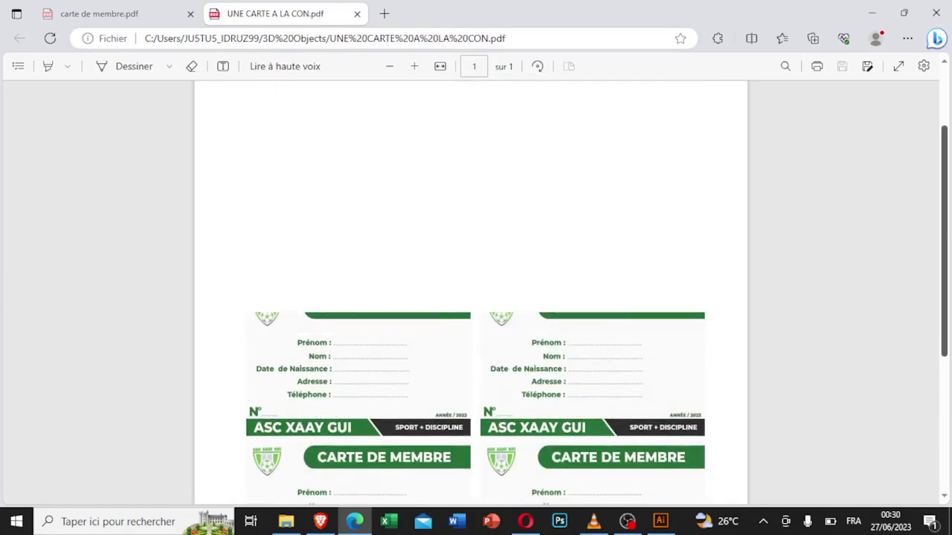
scroll(934, 257, down, 2)
scroll(935, 257, down, 2)
scroll(935, 257, down, 2)
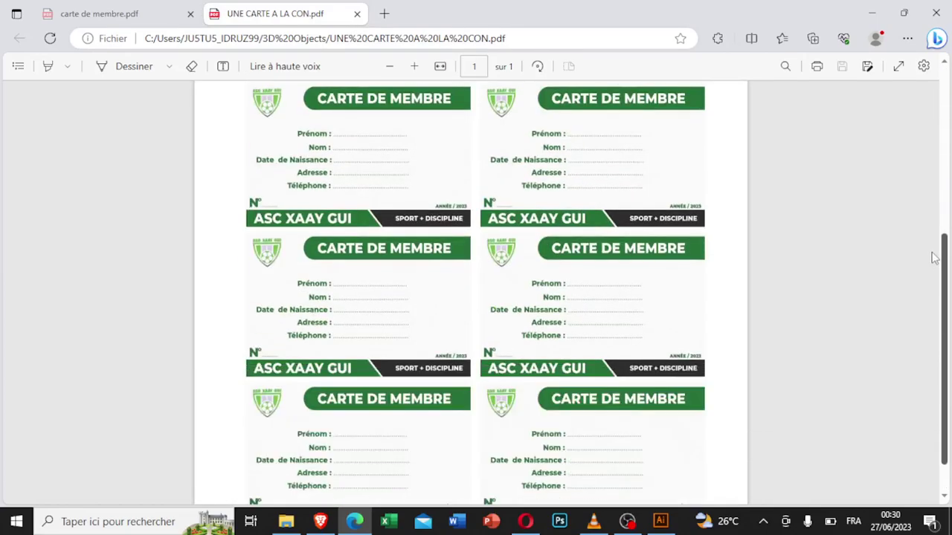
scroll(929, 246, up, 5)
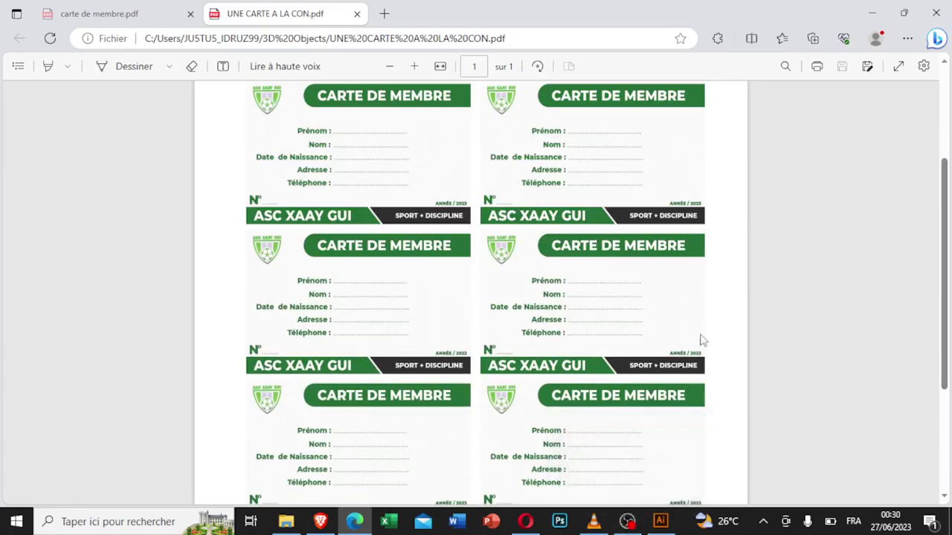
click(660, 521)
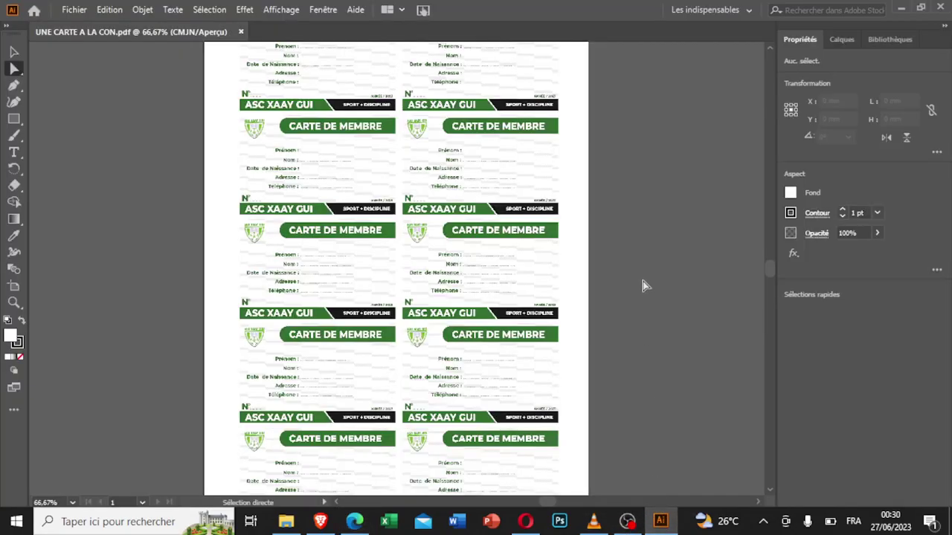